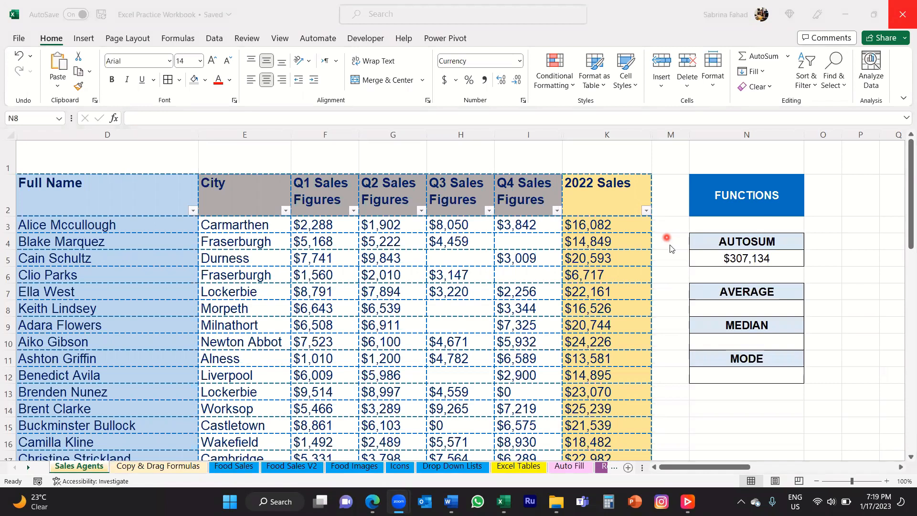
Step: Examine the formulas in the Full Name column and the 2022 Sales column
{"action": "left_click", "coordinate": [143, 161]}
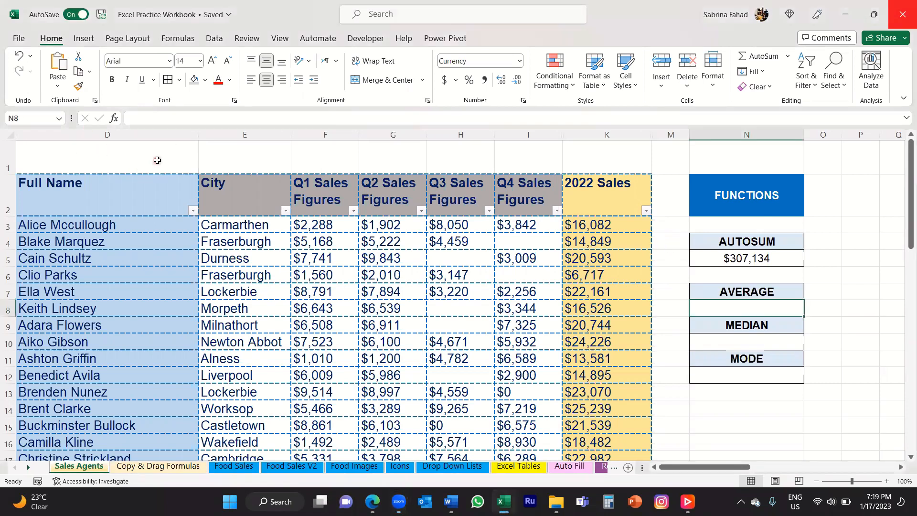
{"action": "left_click", "coordinate": [158, 160]}
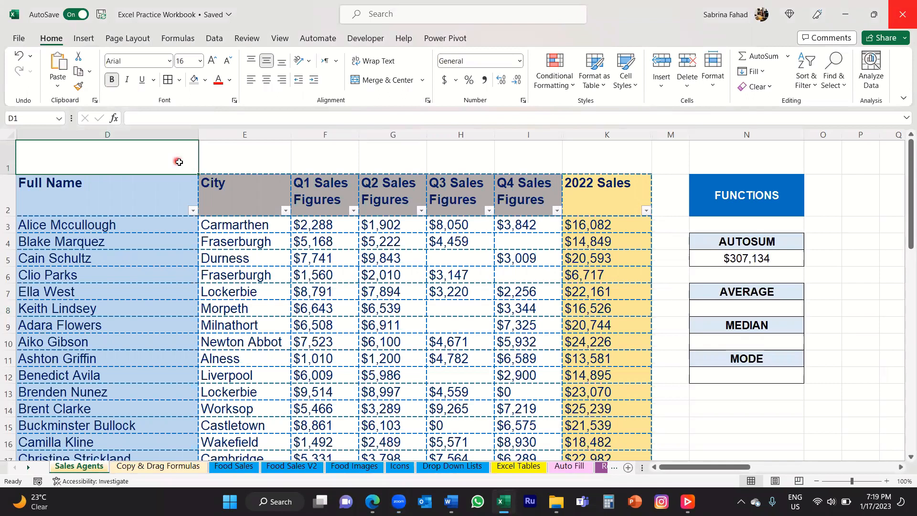
{"action": "left_click", "coordinate": [176, 225]}
{"action": "left_click", "coordinate": [180, 245]}
{"action": "left_click", "coordinate": [180, 260]}
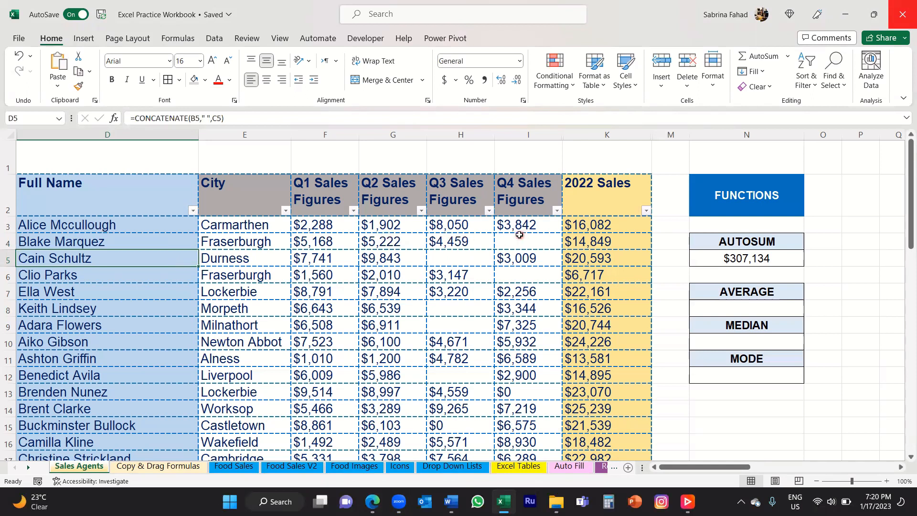
{"action": "left_click", "coordinate": [631, 134]}
{"action": "left_click", "coordinate": [627, 226]}
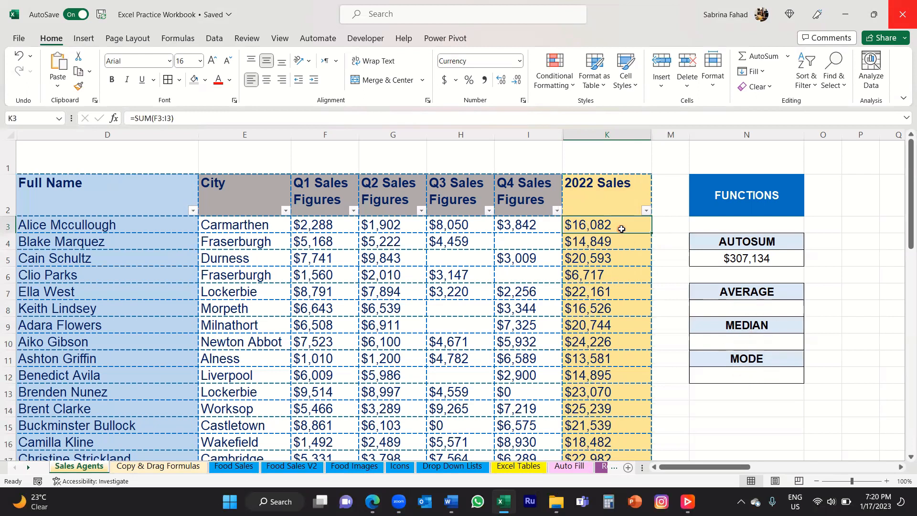
{"action": "left_click", "coordinate": [634, 136]}
{"action": "left_click", "coordinate": [627, 224]}
Step: Calculate the average of the 2022 sales in cell N8 with =AVERAGE(K3:K18)
{"action": "left_click", "coordinate": [790, 308]}
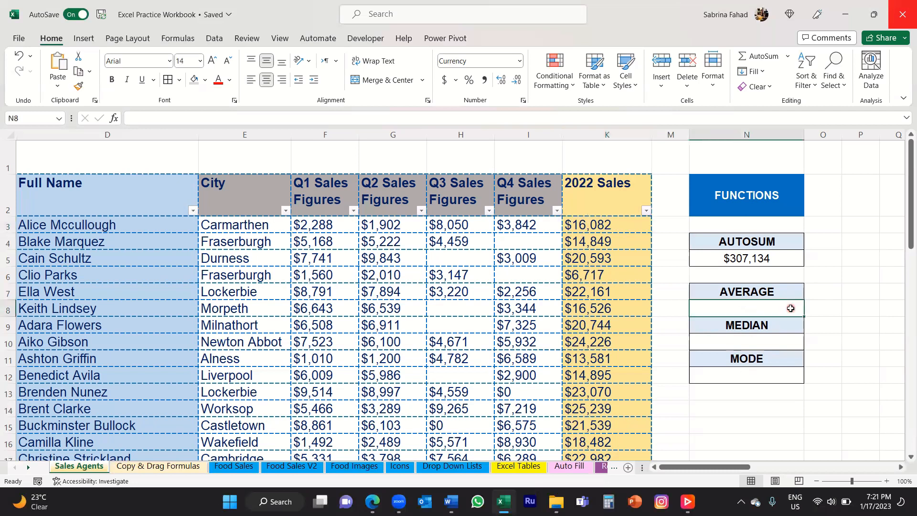
{"action": "type", "text": "="}
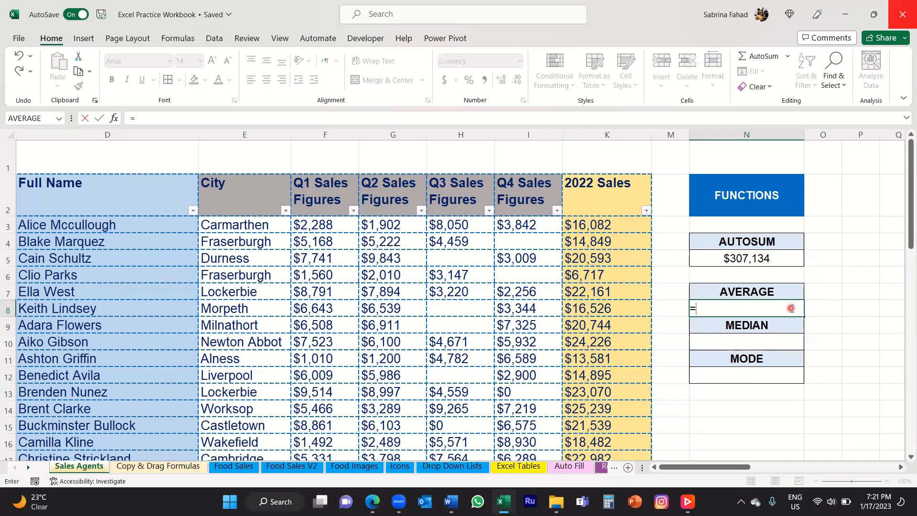
{"action": "type", "text": "average"}
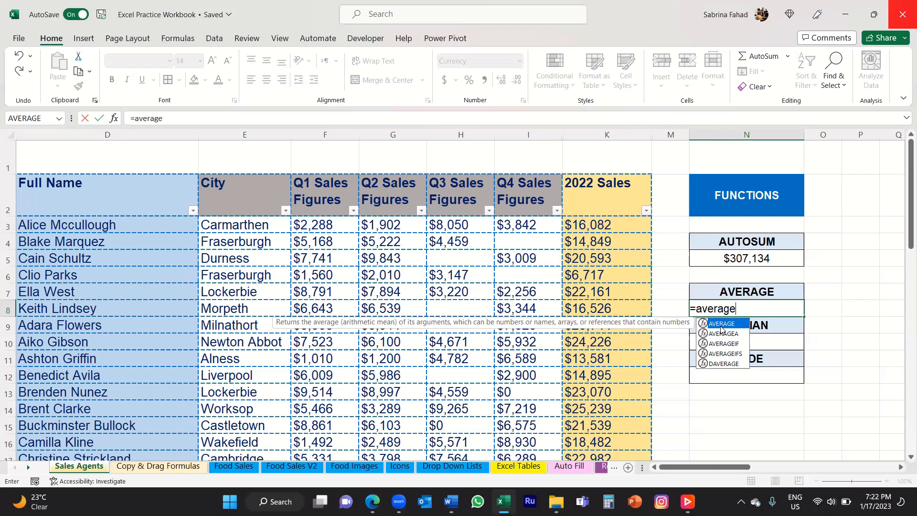
{"action": "type", "text": "("}
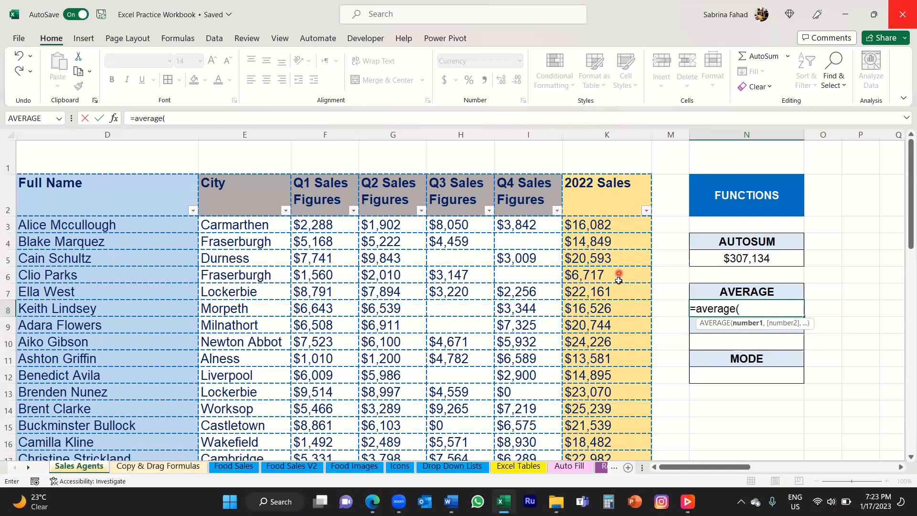
{"action": "left_click", "coordinate": [633, 225]}
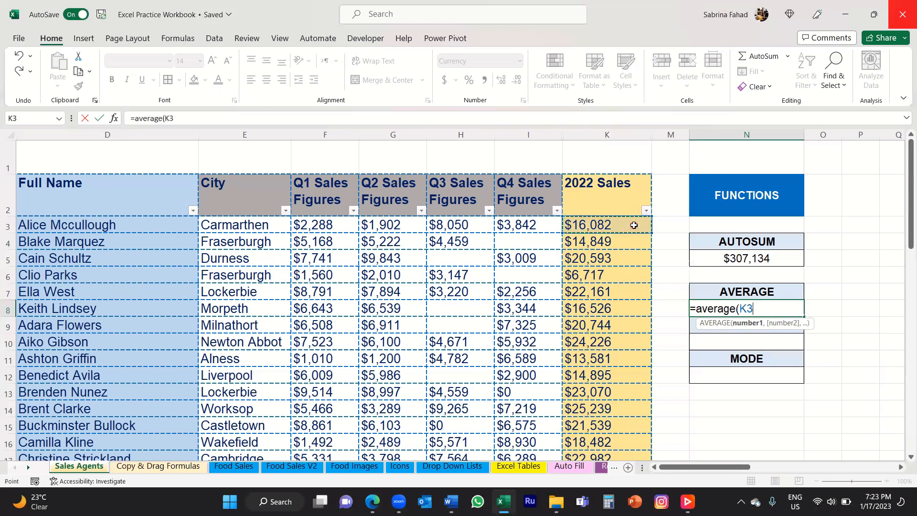
{"action": "left_click_drag", "start_coordinate": [633, 225], "coordinate": [634, 402]}
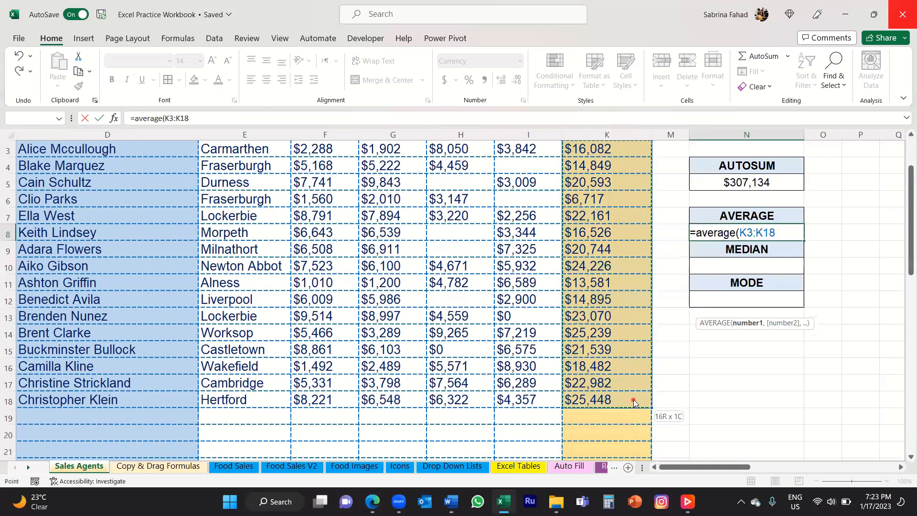
{"action": "scroll", "coordinate": [633, 398], "scroll_direction": "up", "scroll_amount": 1}
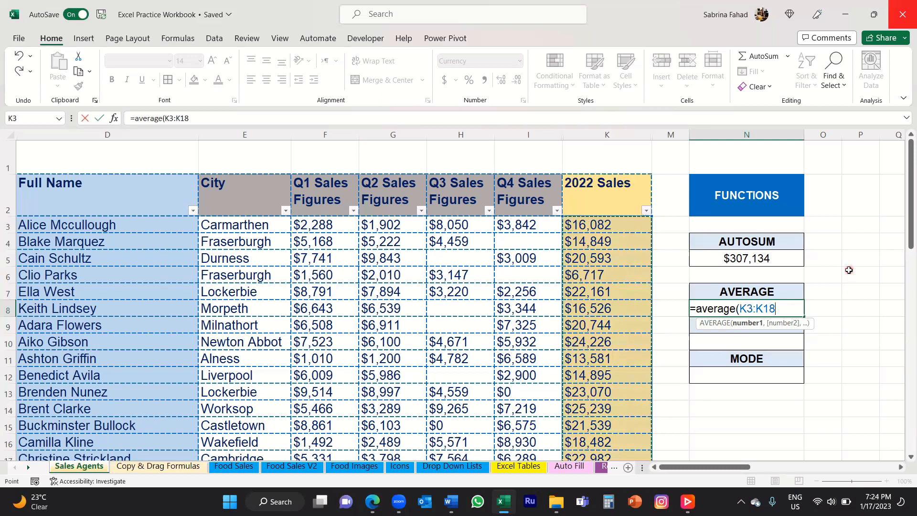
{"action": "type", "text": ")"}
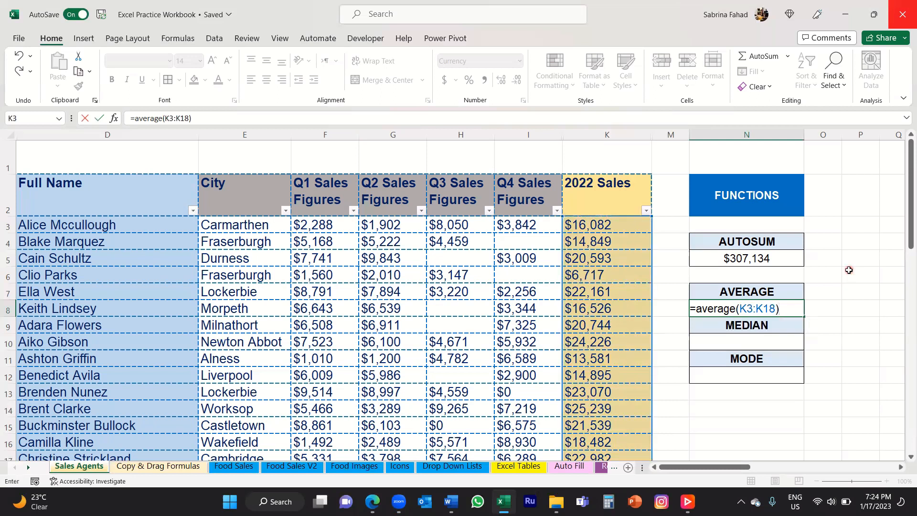
{"action": "key", "text": "Return"}
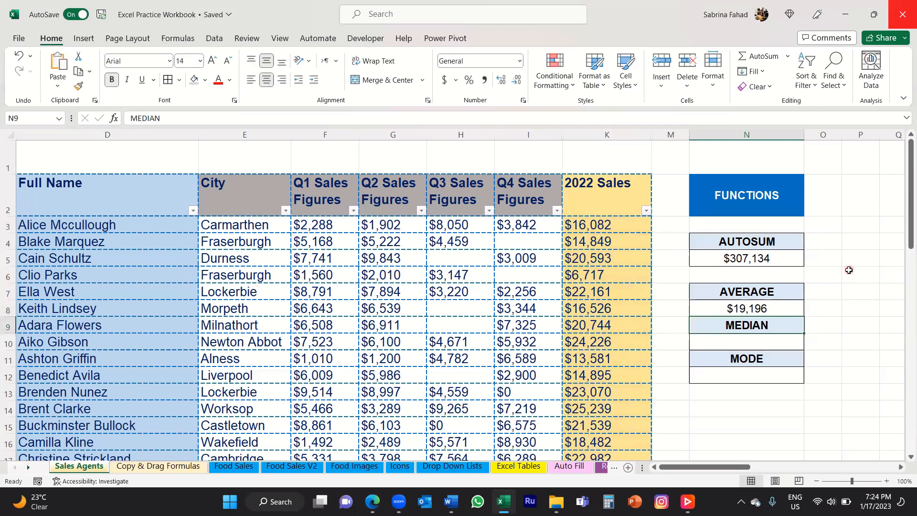
{"action": "left_click", "coordinate": [791, 308]}
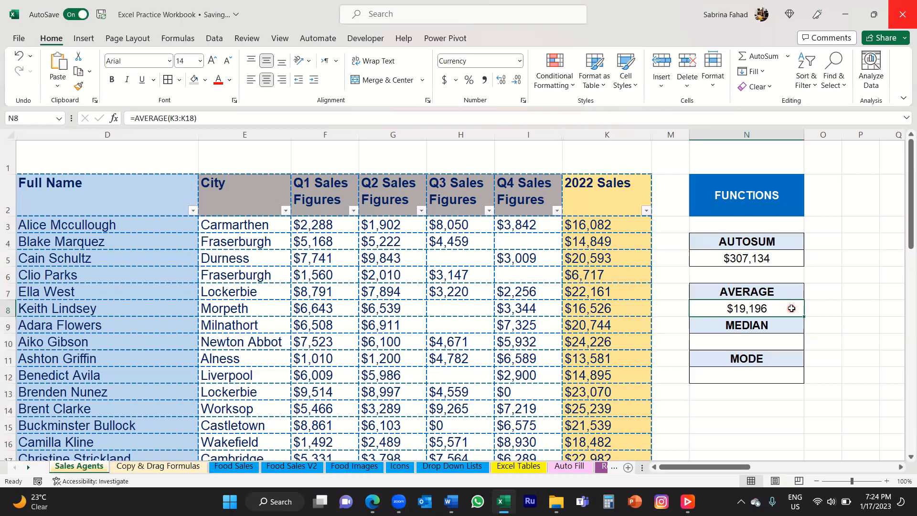
Step: Calculate the median of the 2022 sales in cell N10 with =MEDIAN(K3:K18)
{"action": "left_click", "coordinate": [785, 342]}
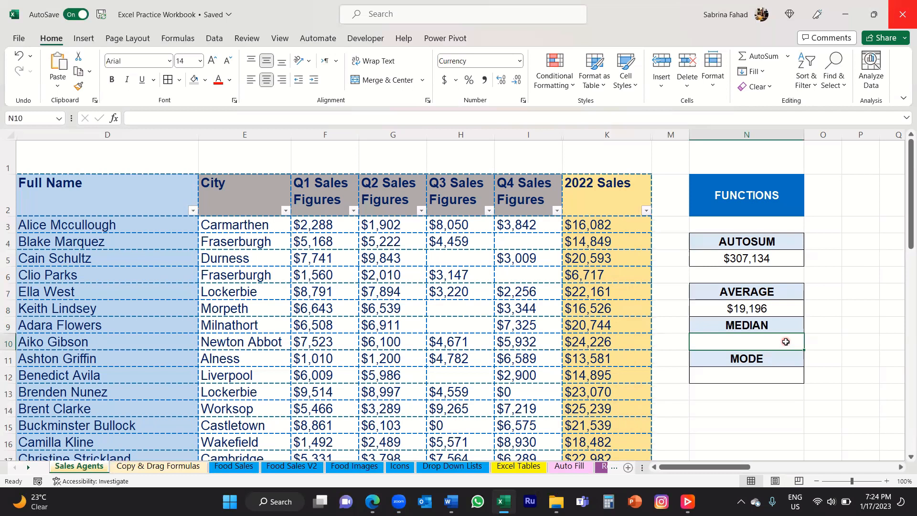
{"action": "type", "text": "="}
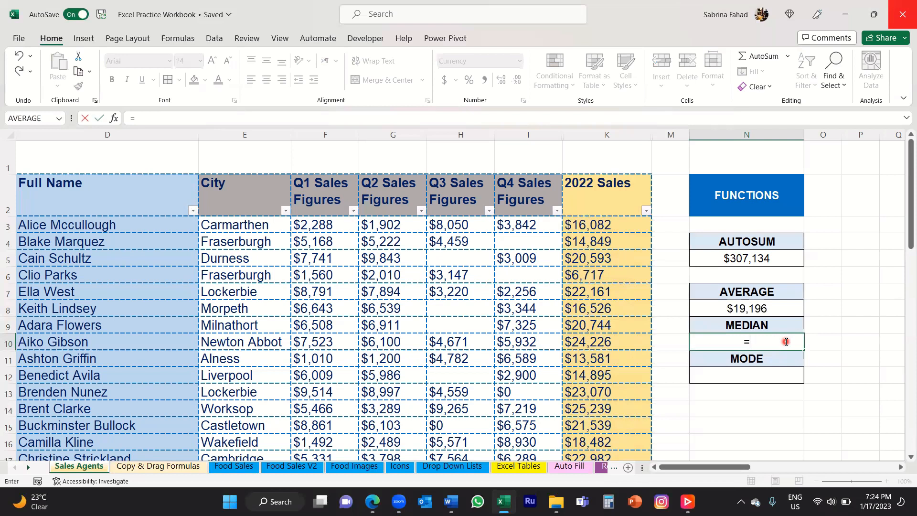
{"action": "type", "text": "median"}
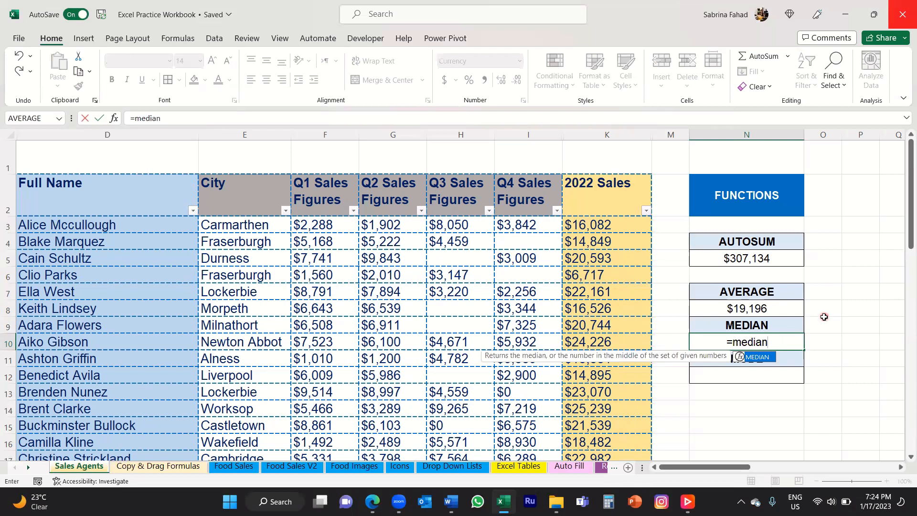
{"action": "type", "text": "("}
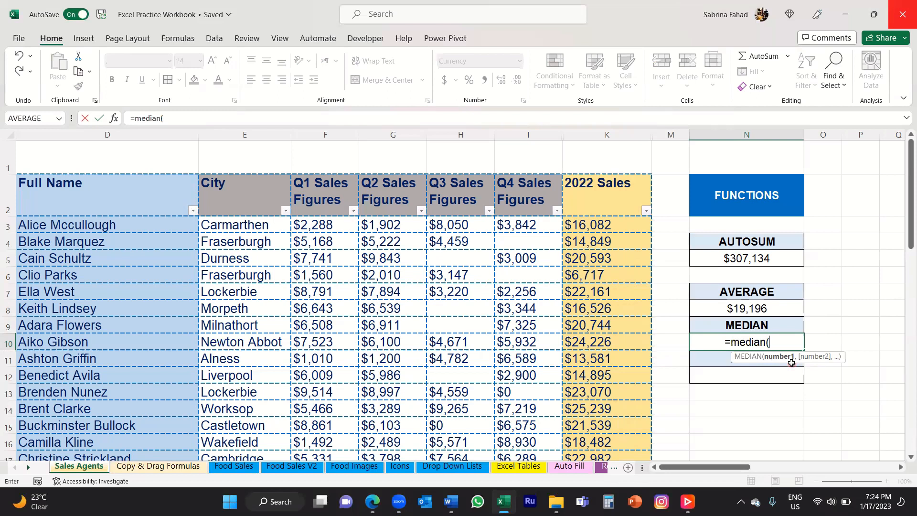
{"action": "left_click", "coordinate": [634, 224]}
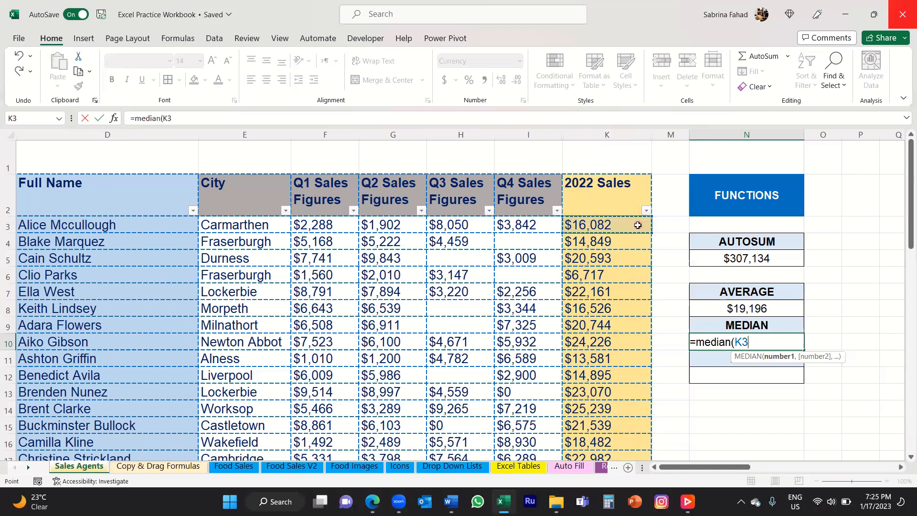
{"action": "left_click_drag", "start_coordinate": [638, 228], "coordinate": [635, 403]}
{"action": "scroll", "coordinate": [636, 402], "scroll_direction": "up", "scroll_amount": 1}
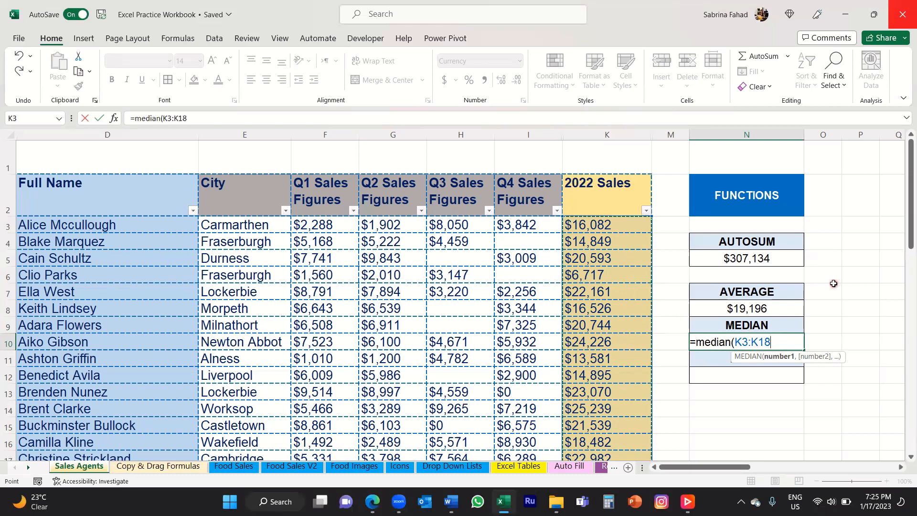
{"action": "type", "text": ")"}
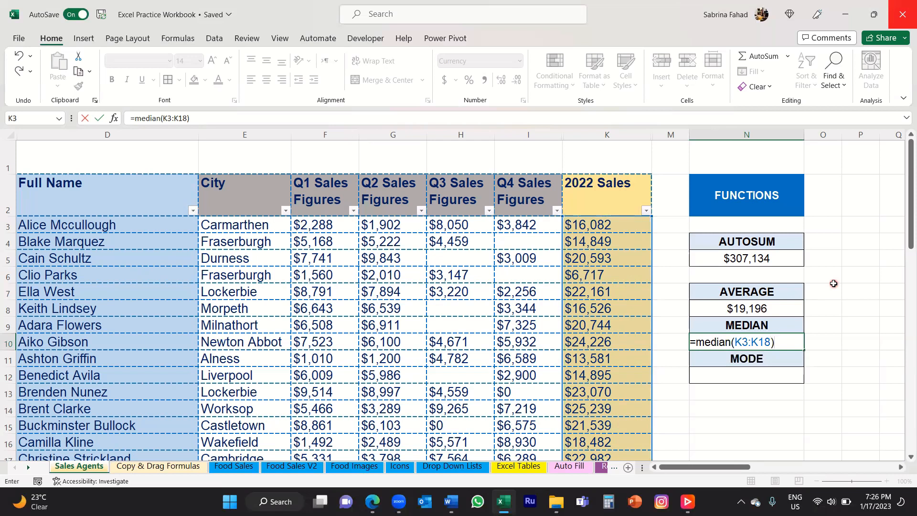
{"action": "key", "text": "Return"}
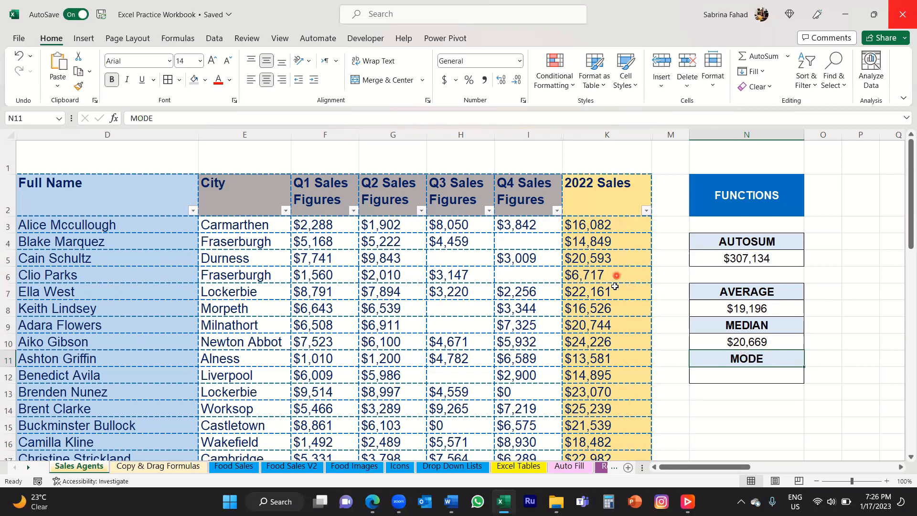
Step: Enter =MODE(K3:K18) in cell N12 for the 2022 sales and select the MODE heading together with its result cell
{"action": "left_click", "coordinate": [787, 377]}
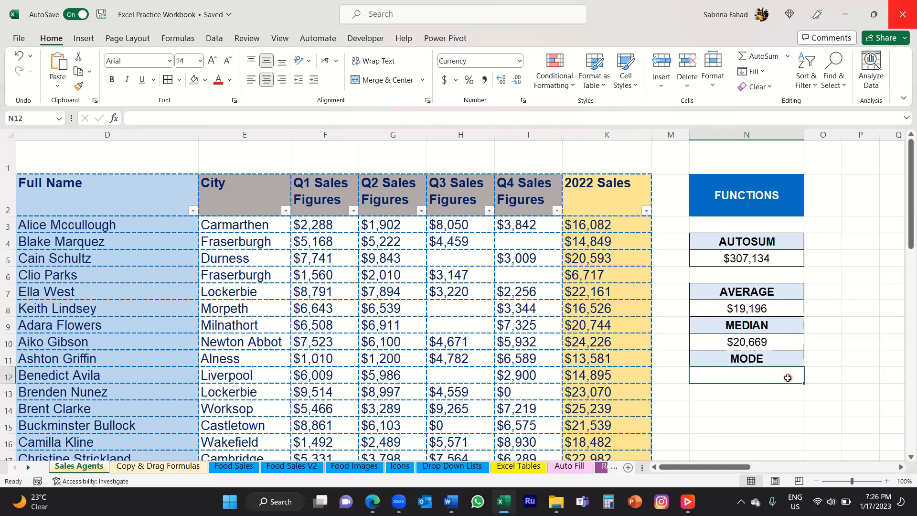
{"action": "type", "text": "="}
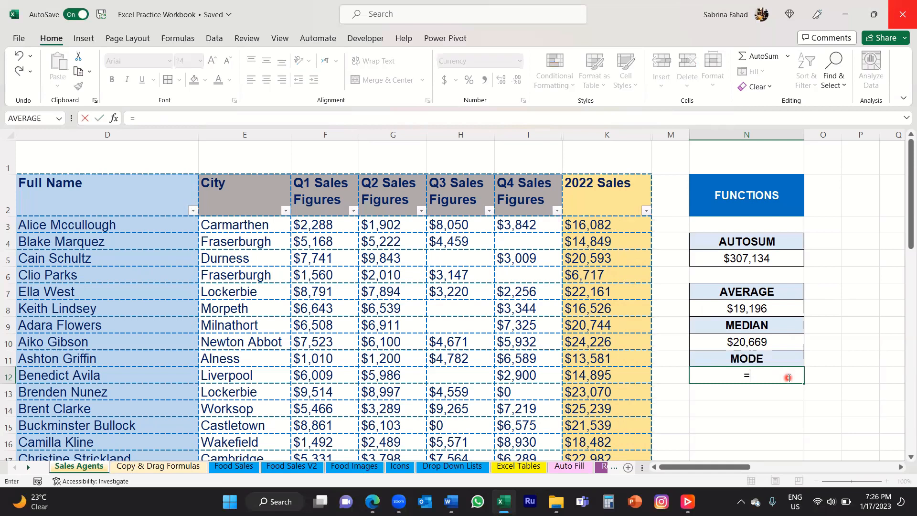
{"action": "type", "text": "mode"}
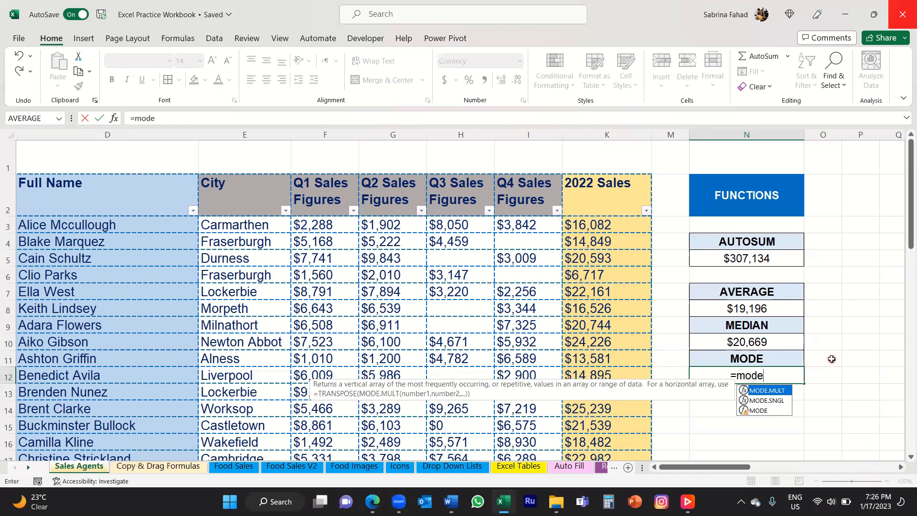
{"action": "type", "text": "("}
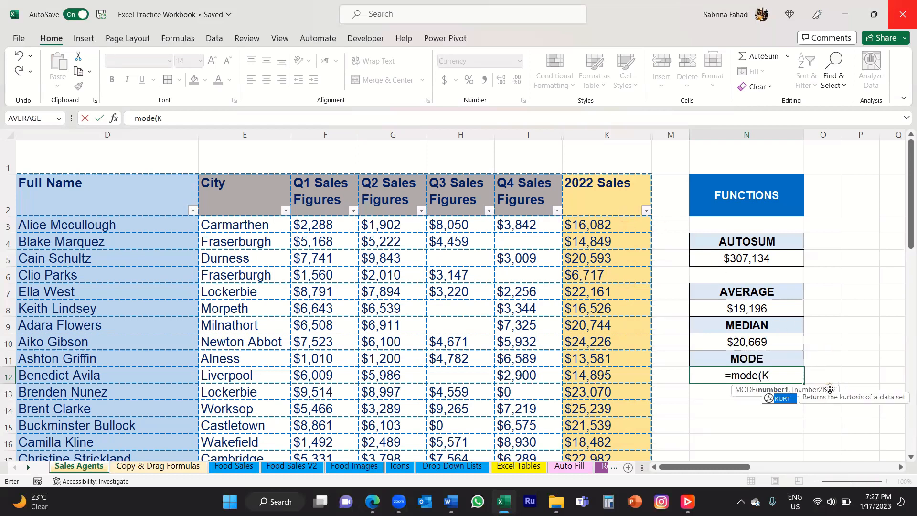
{"action": "type", "text": "K3"}
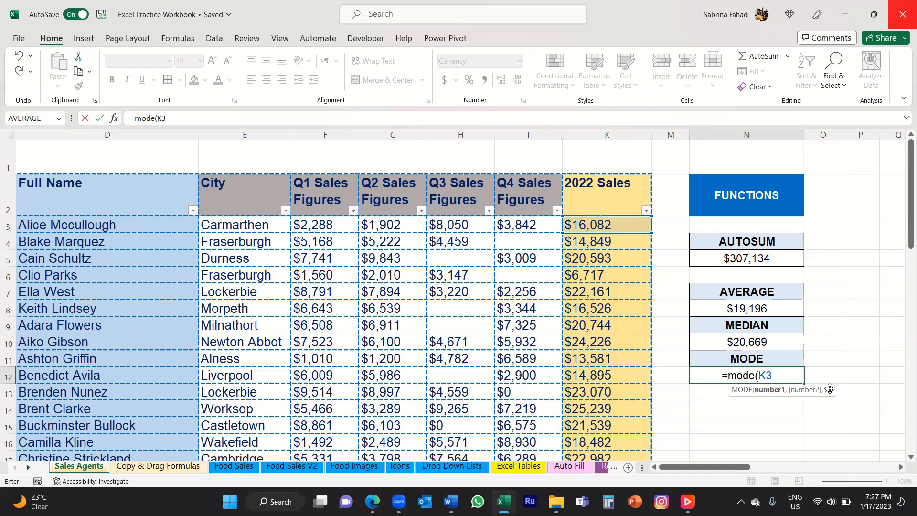
{"action": "type", "text": ":"}
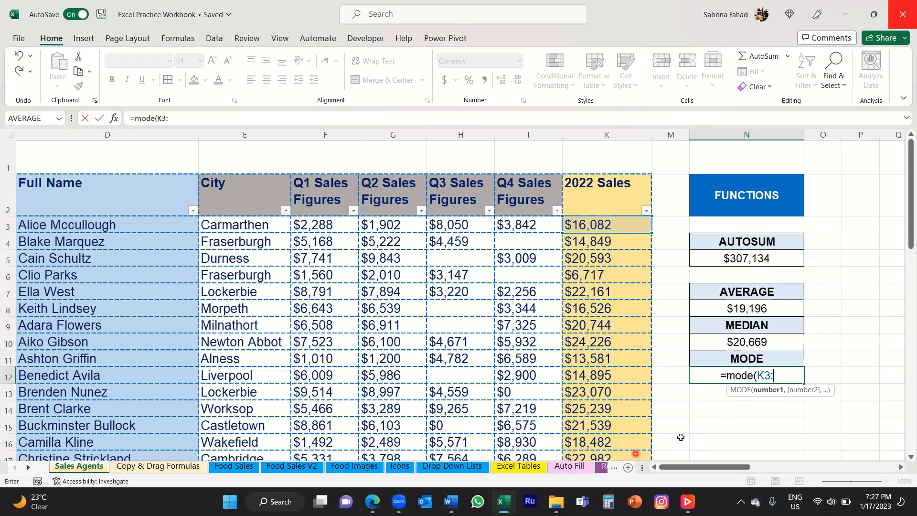
{"action": "scroll", "coordinate": [635, 453], "scroll_direction": "down", "scroll_amount": 2}
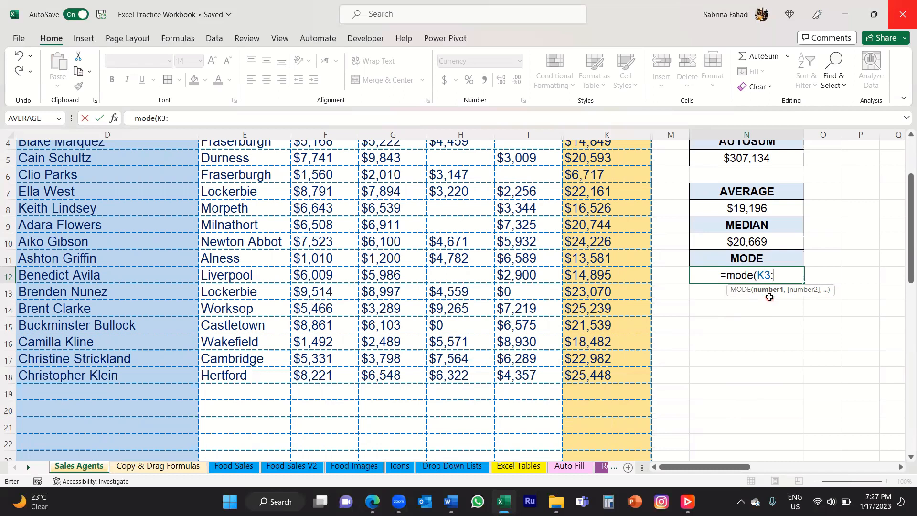
{"action": "type", "text": "K18"}
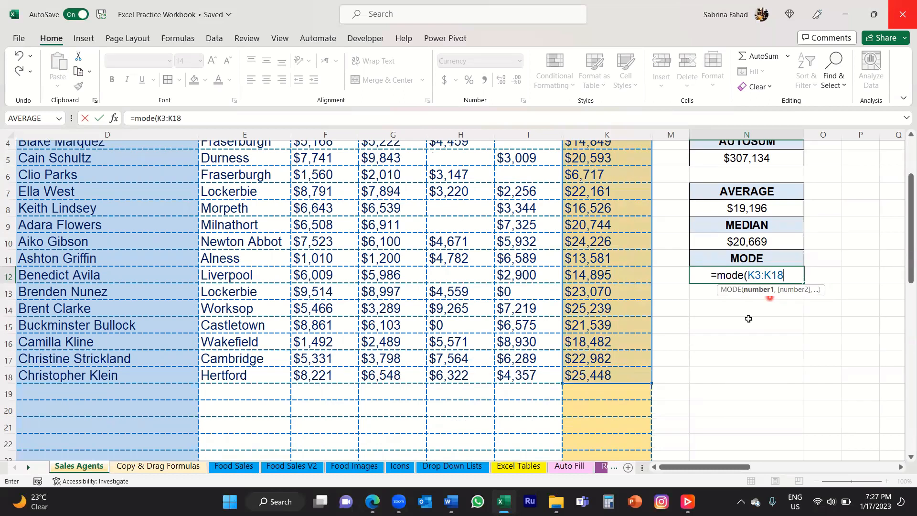
{"action": "scroll", "coordinate": [660, 394], "scroll_direction": "up", "scroll_amount": 1}
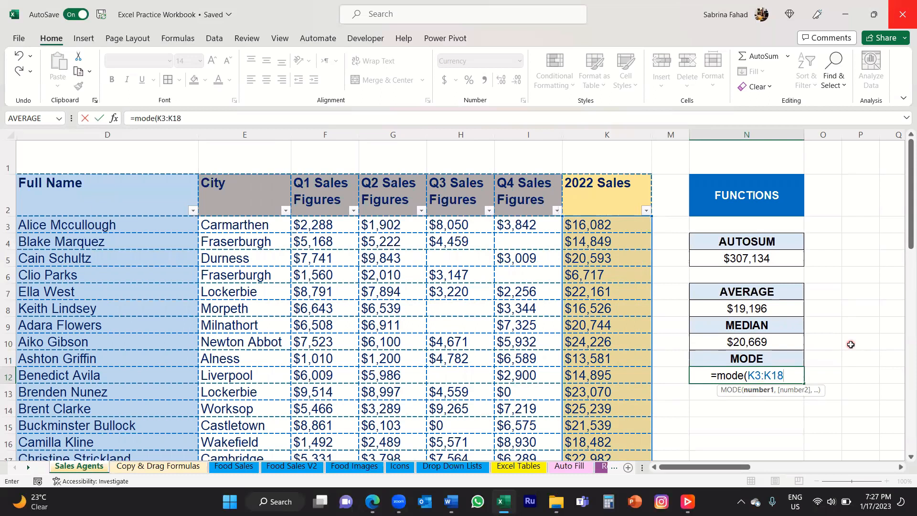
{"action": "type", "text": ")"}
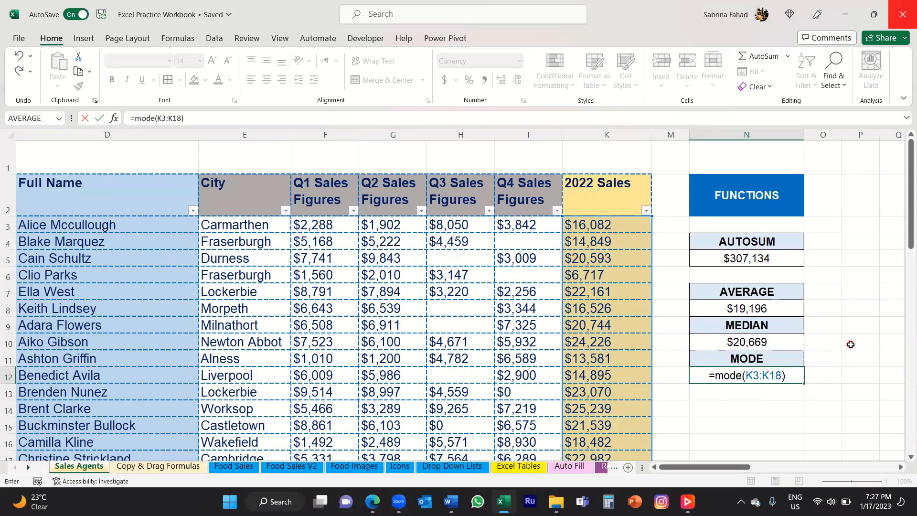
{"action": "key", "text": "Return"}
{"action": "left_click_drag", "start_coordinate": [788, 360], "coordinate": [791, 377]}
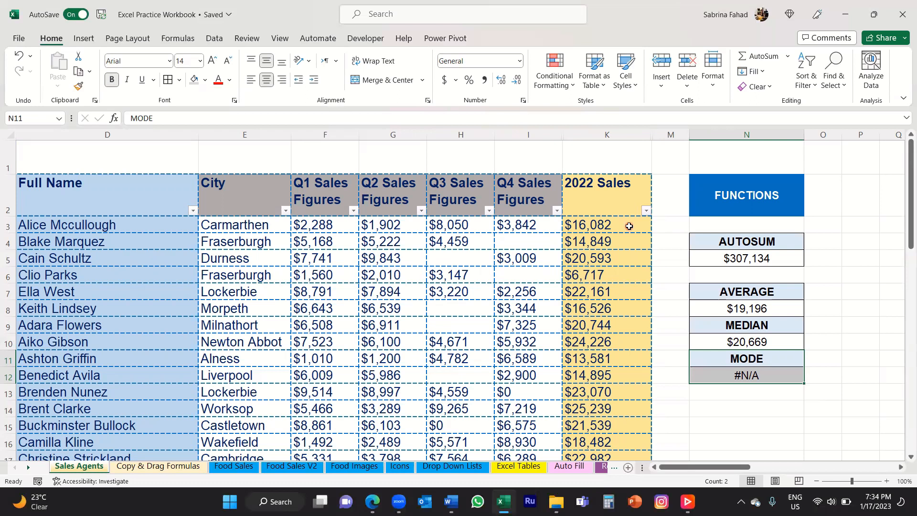
Step: Switch to the Report V2 worksheet and look over the student test scores and the empty MODE box
{"action": "left_click", "coordinate": [29, 468]}
{"action": "left_click", "coordinate": [29, 469]}
{"action": "left_click", "coordinate": [29, 468]}
{"action": "left_click", "coordinate": [29, 468]}
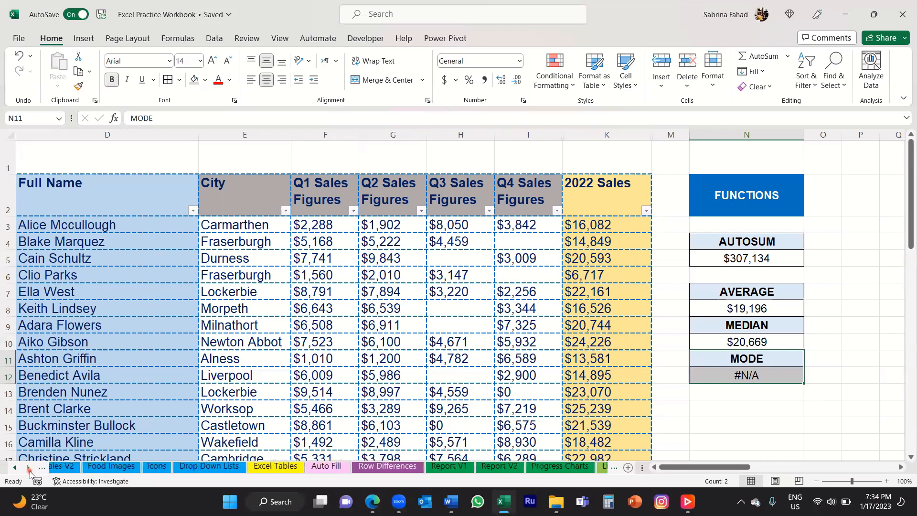
{"action": "left_click", "coordinate": [28, 468]}
{"action": "left_click", "coordinate": [29, 468]}
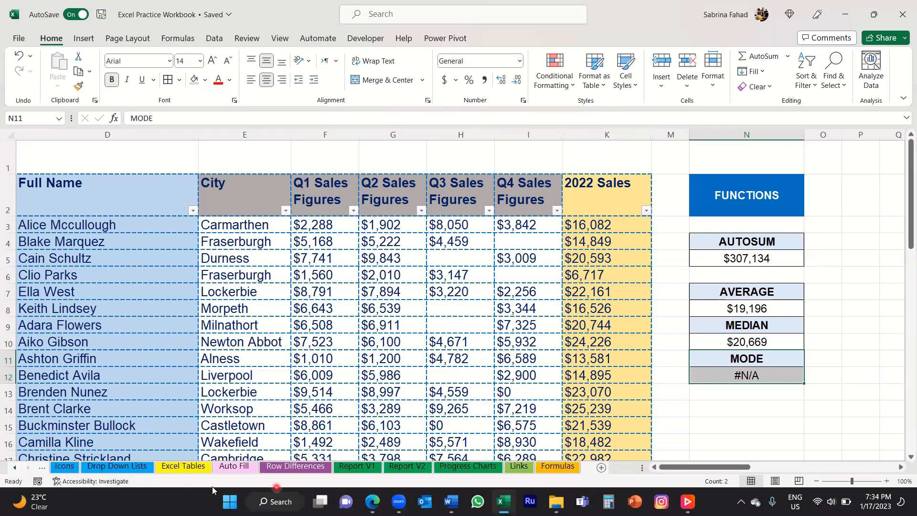
{"action": "left_click", "coordinate": [407, 466]}
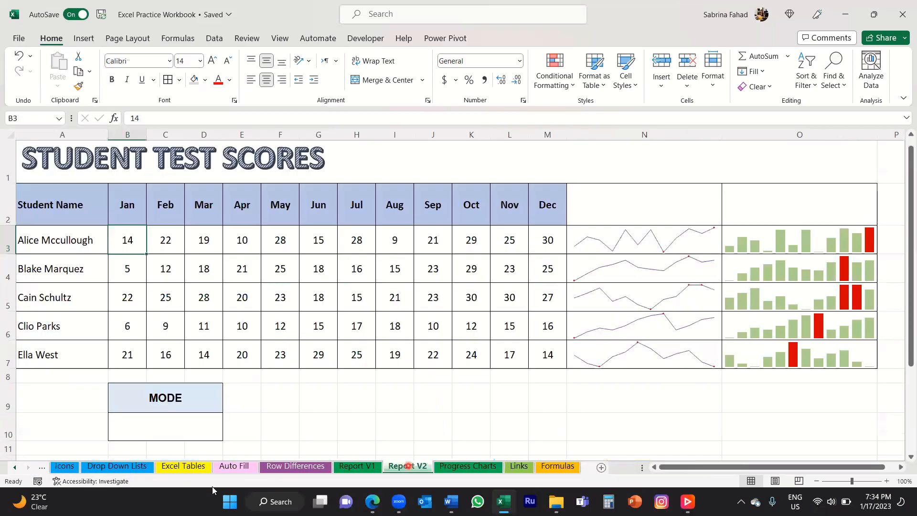
{"action": "left_click", "coordinate": [253, 401]}
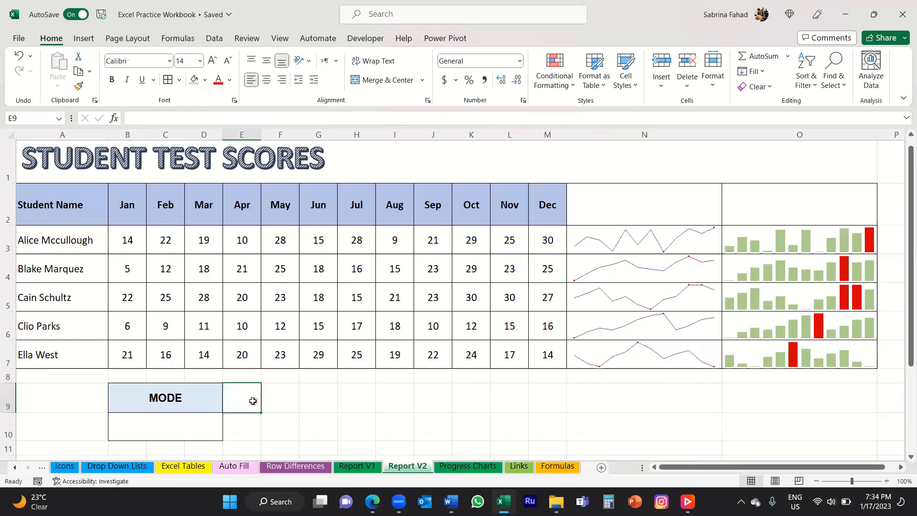
{"action": "left_click", "coordinate": [106, 240]}
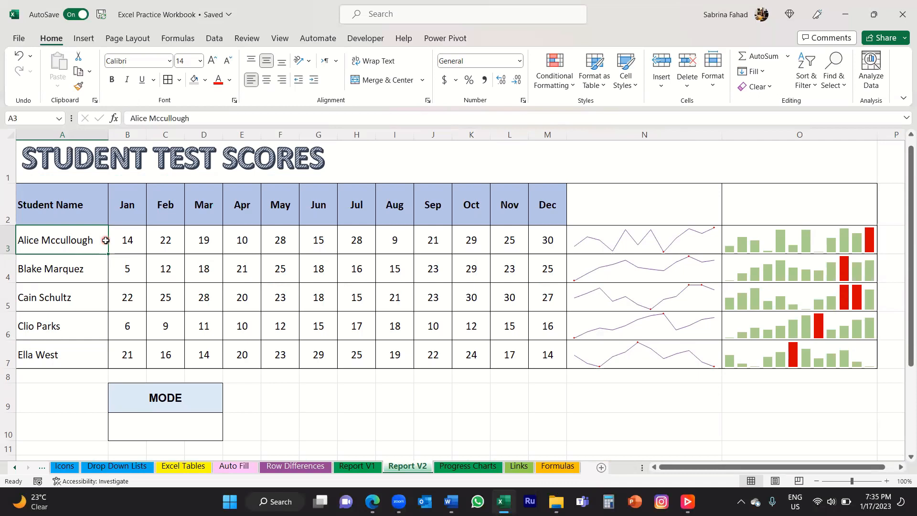
Step: Calculate the mode of all students' January to December scores in cell B10 with =MODE(B3:M7) and reselect that cell
{"action": "left_click", "coordinate": [204, 430]}
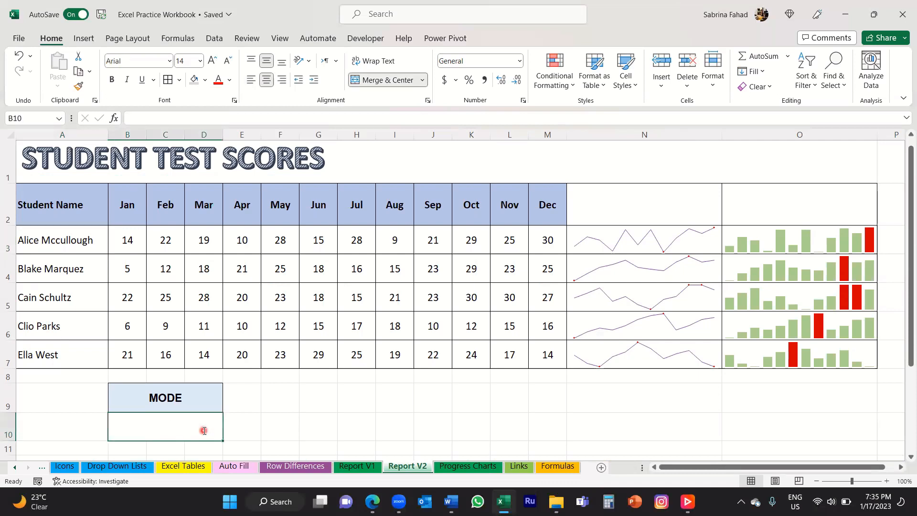
{"action": "type", "text": "="}
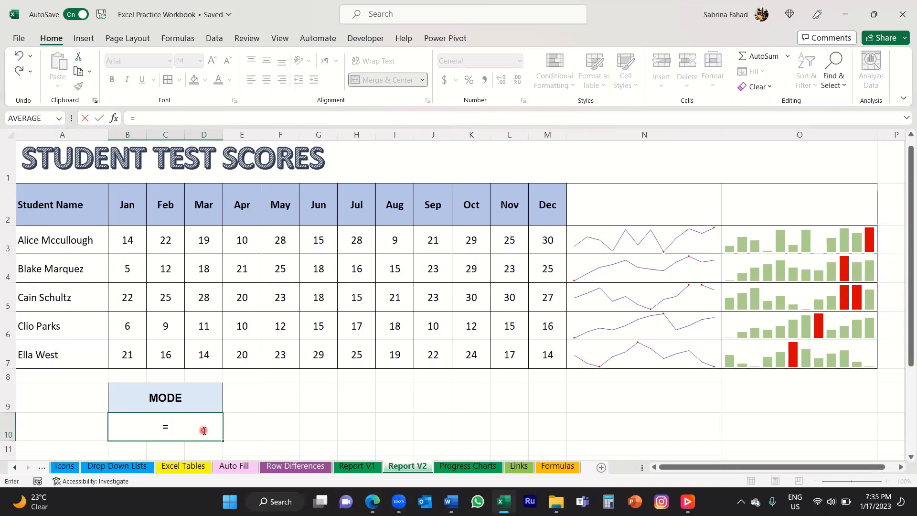
{"action": "type", "text": "mode"}
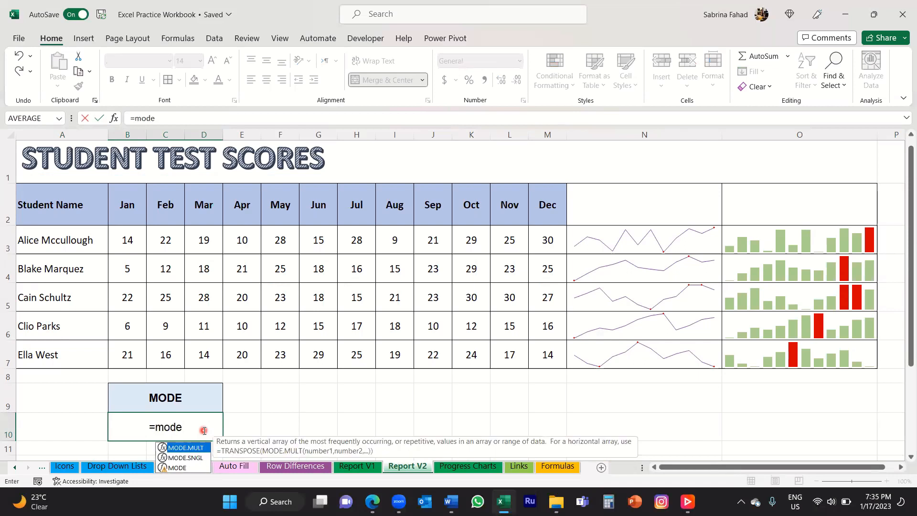
{"action": "type", "text": "("}
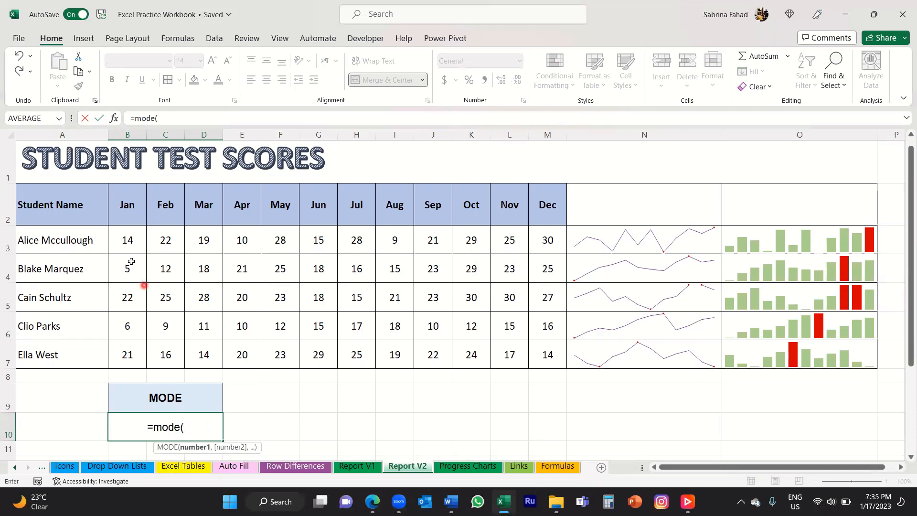
{"action": "left_click_drag", "start_coordinate": [128, 241], "coordinate": [551, 363]}
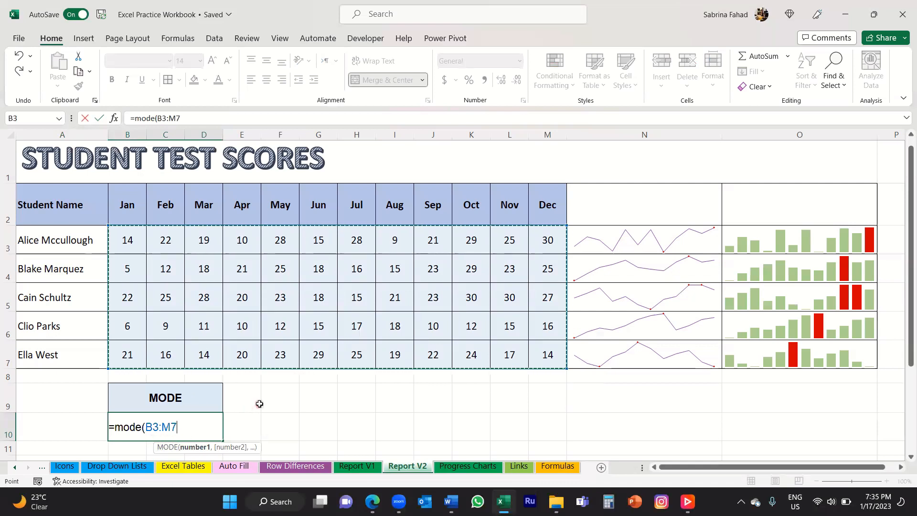
{"action": "type", "text": ")"}
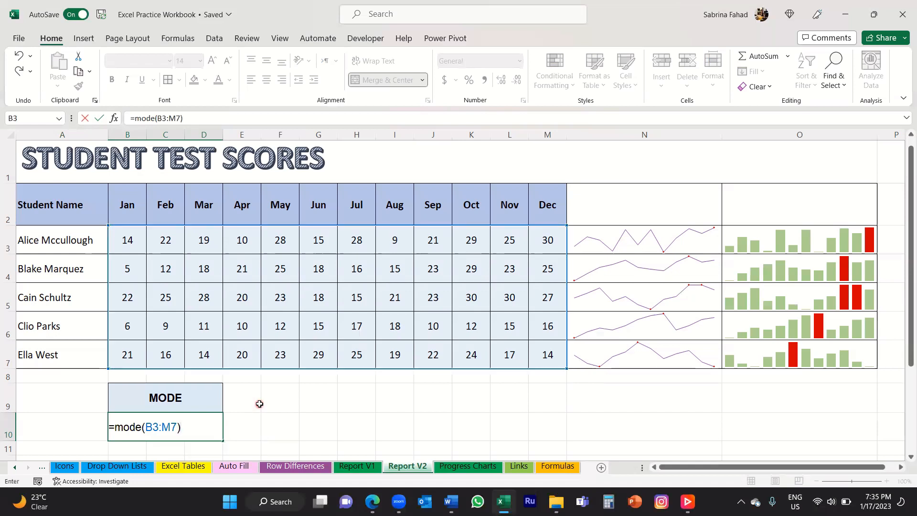
{"action": "key", "text": "Return"}
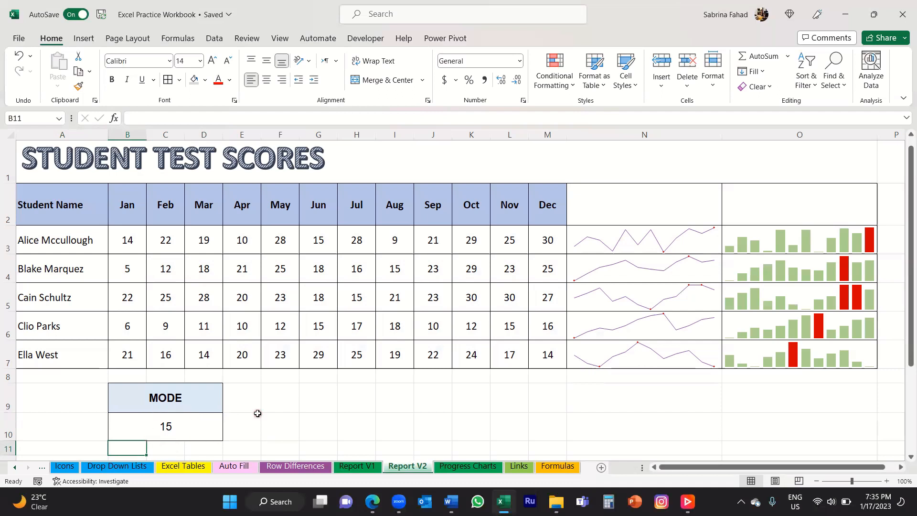
{"action": "left_click", "coordinate": [164, 436]}
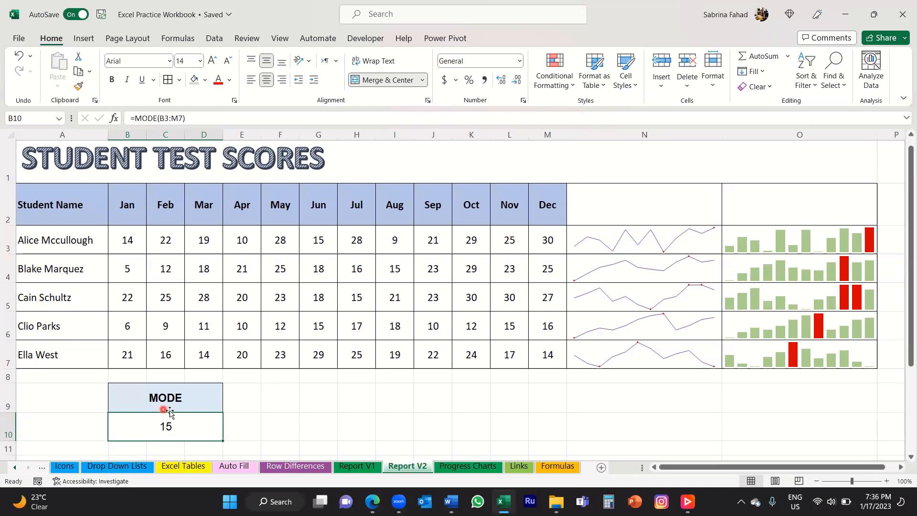
Step: Return to the Sales Agents worksheet at the beginning of the workbook
{"action": "left_click", "coordinate": [12, 470]}
{"action": "left_click", "coordinate": [13, 469]}
{"action": "left_click", "coordinate": [13, 469]}
{"action": "left_click", "coordinate": [12, 469]}
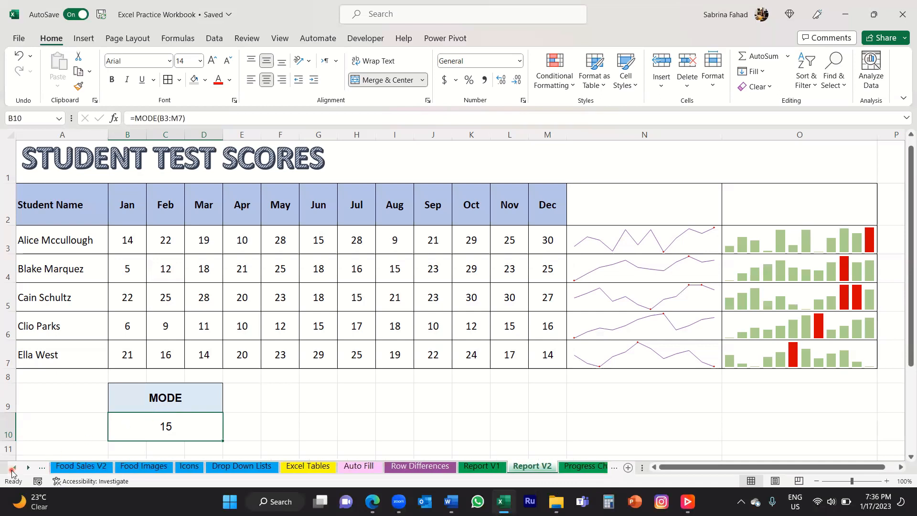
{"action": "left_click", "coordinate": [13, 469]}
{"action": "left_click", "coordinate": [12, 469]}
{"action": "left_click", "coordinate": [81, 468]}
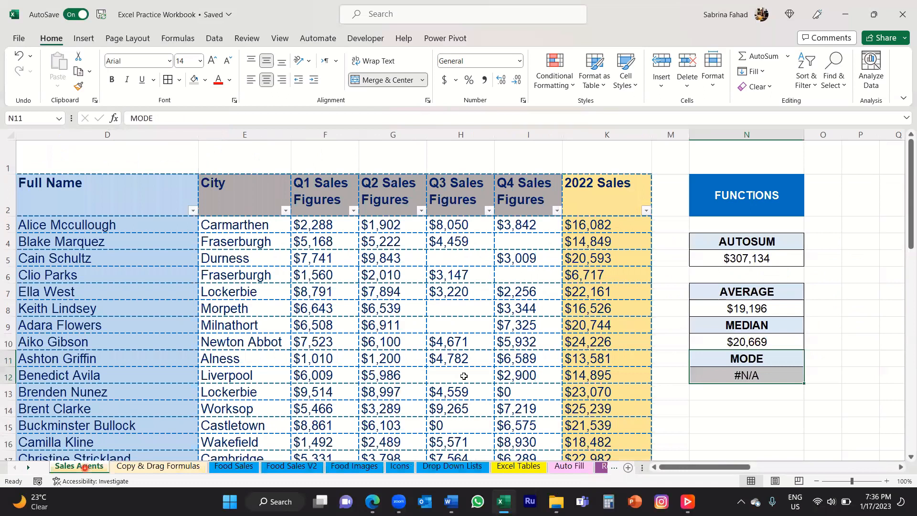